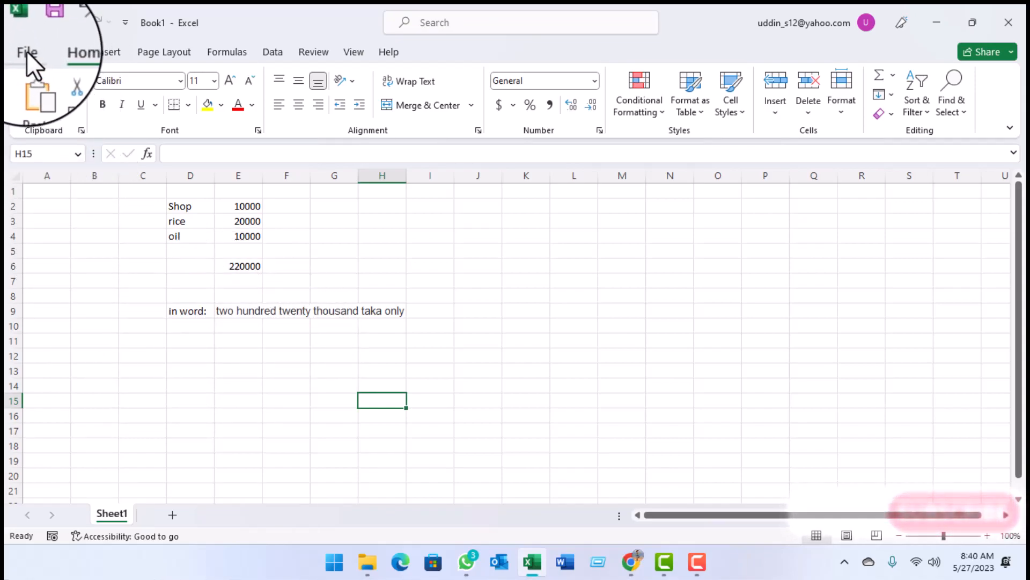
Enable the Developer tab in the ribbon customization options and confirm the change
left_click(27, 50)
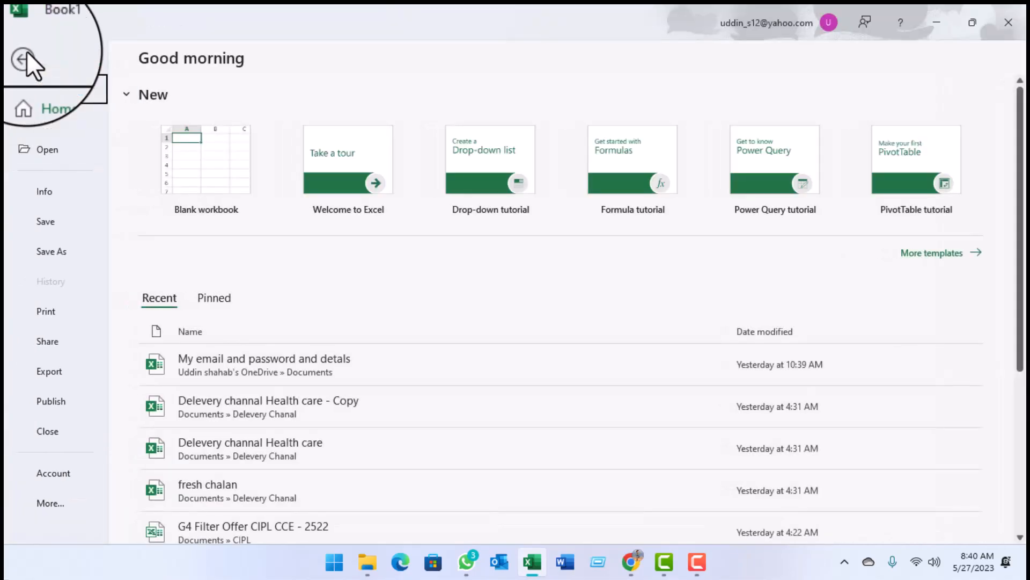
left_click(49, 506)
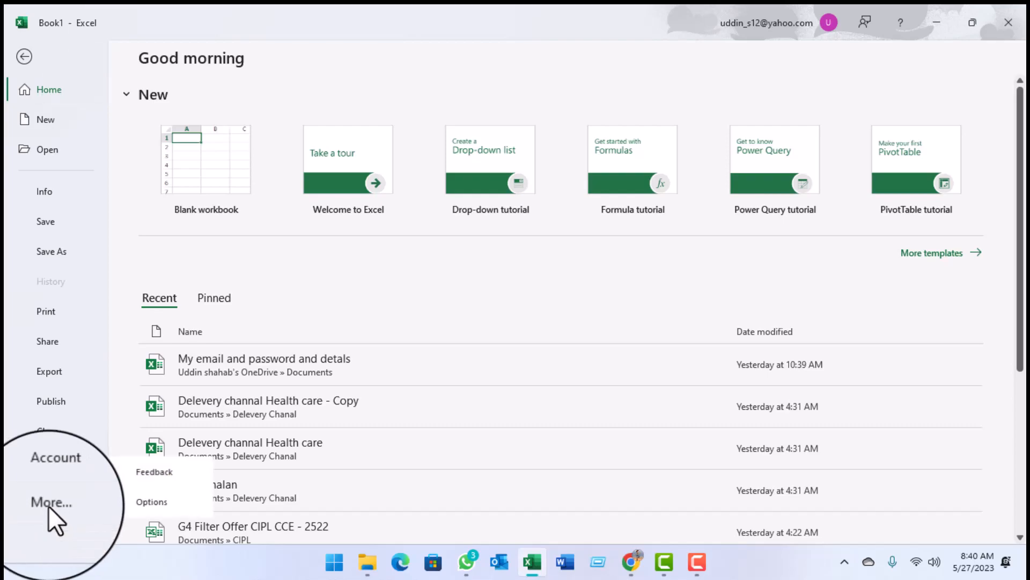
left_click(154, 503)
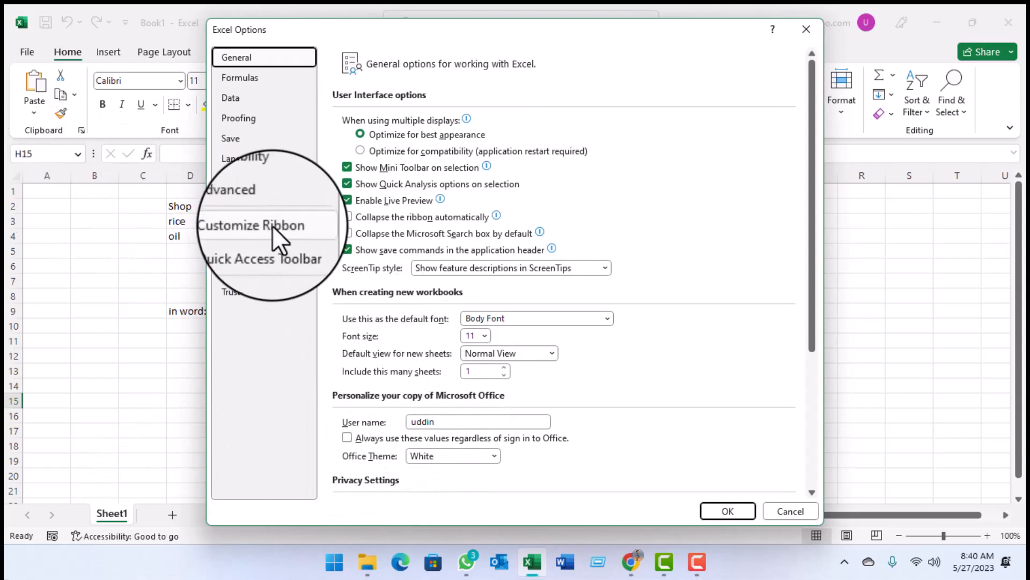
left_click(235, 227)
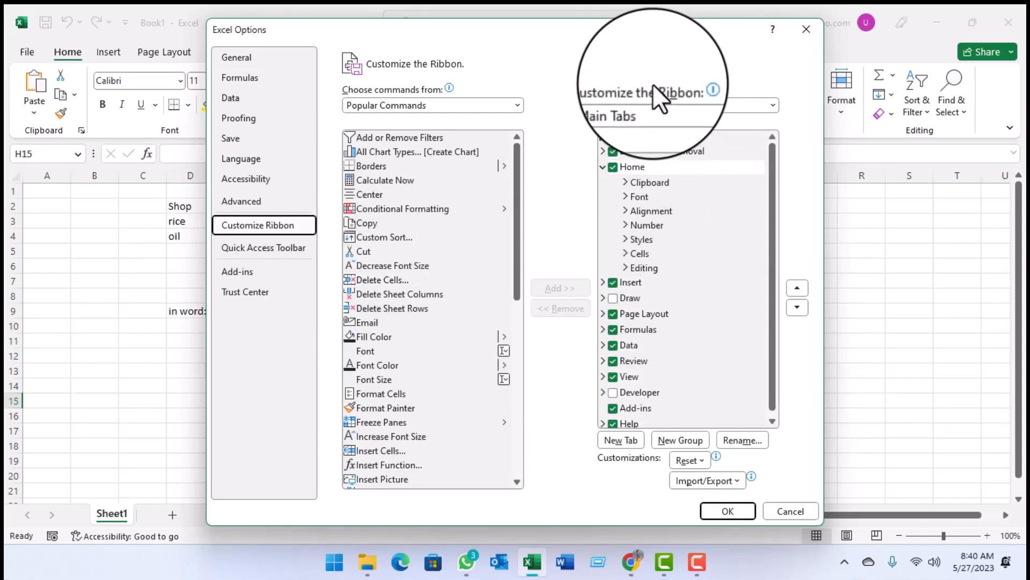
left_click(612, 393)
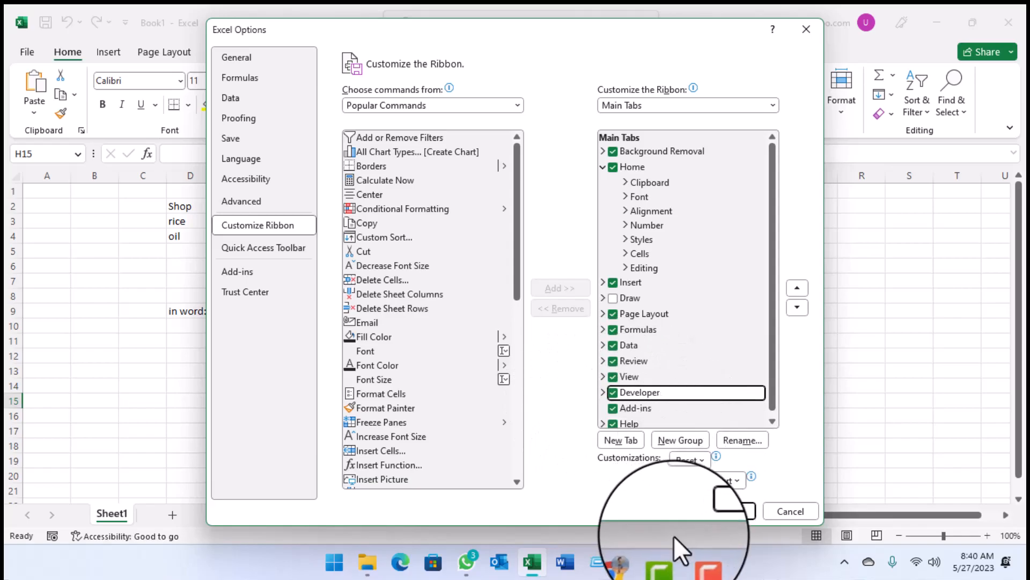
left_click(723, 513)
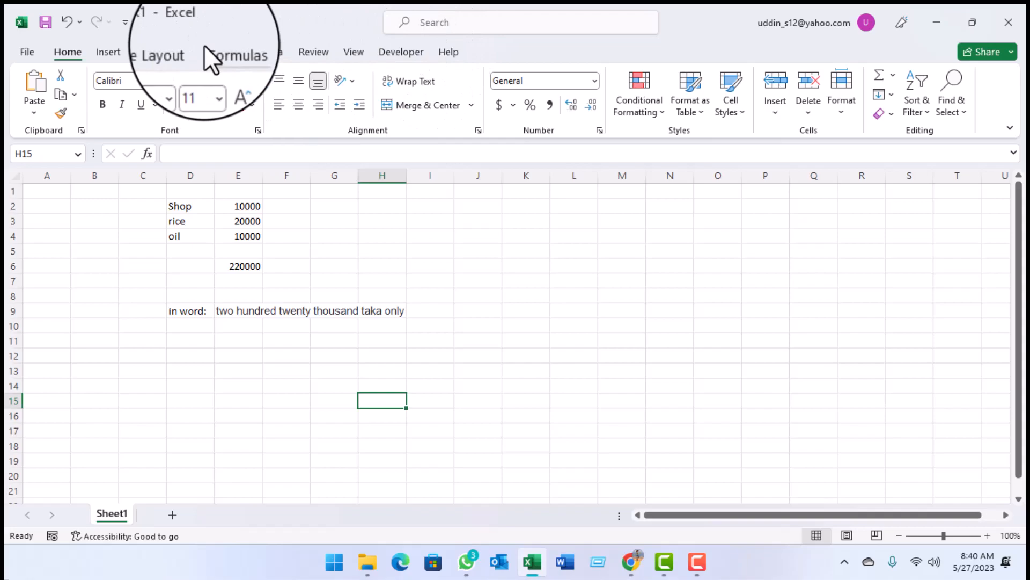
Open the Visual Basic editor for Book1 and insert a new module
left_click(404, 51)
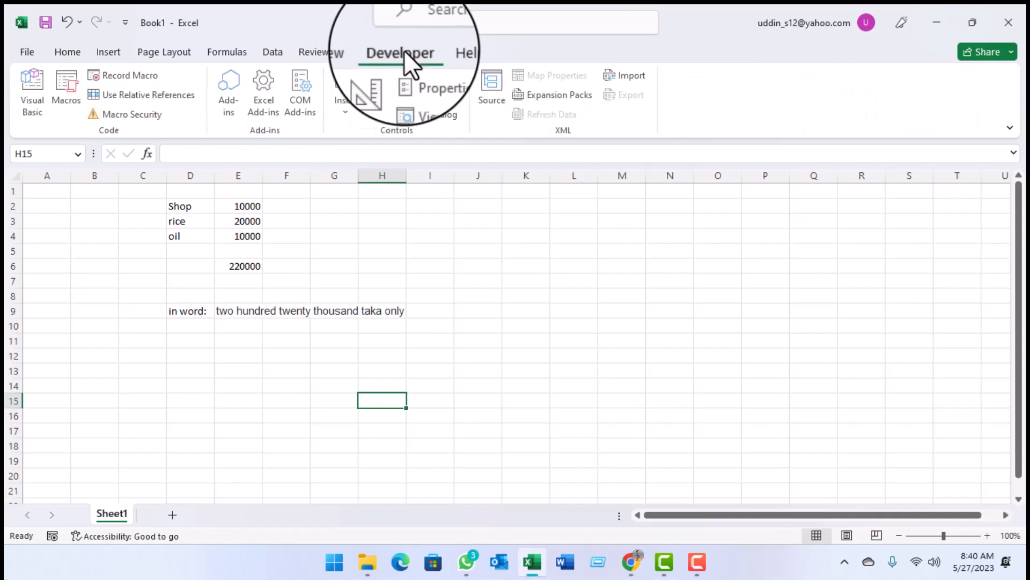
left_click(31, 101)
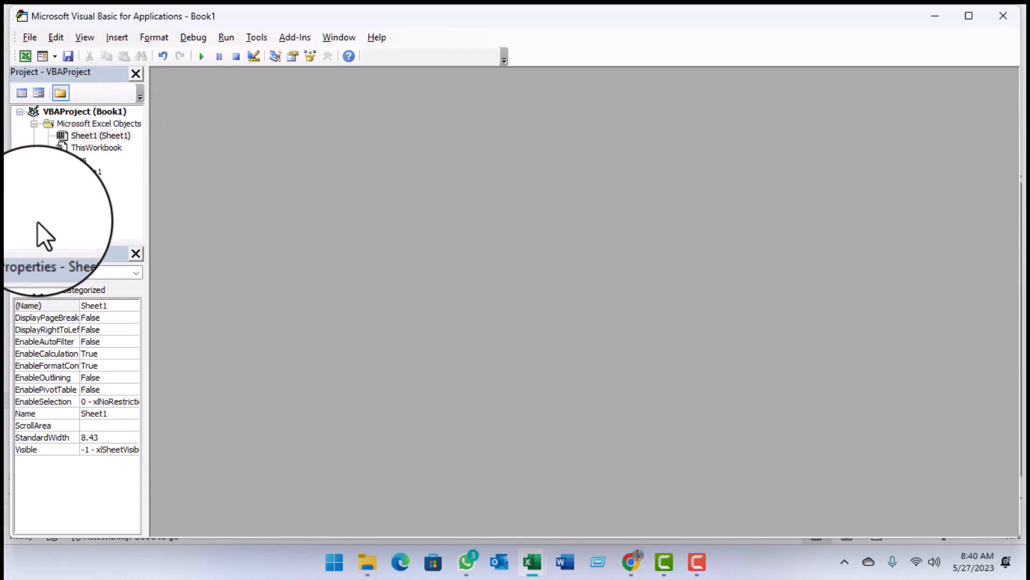
left_click(117, 37)
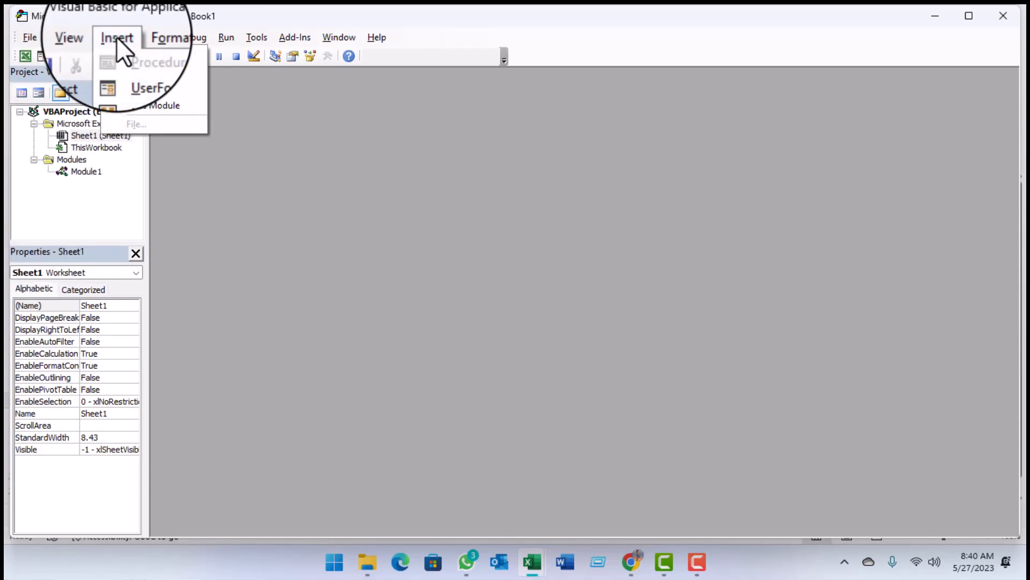
left_click(155, 91)
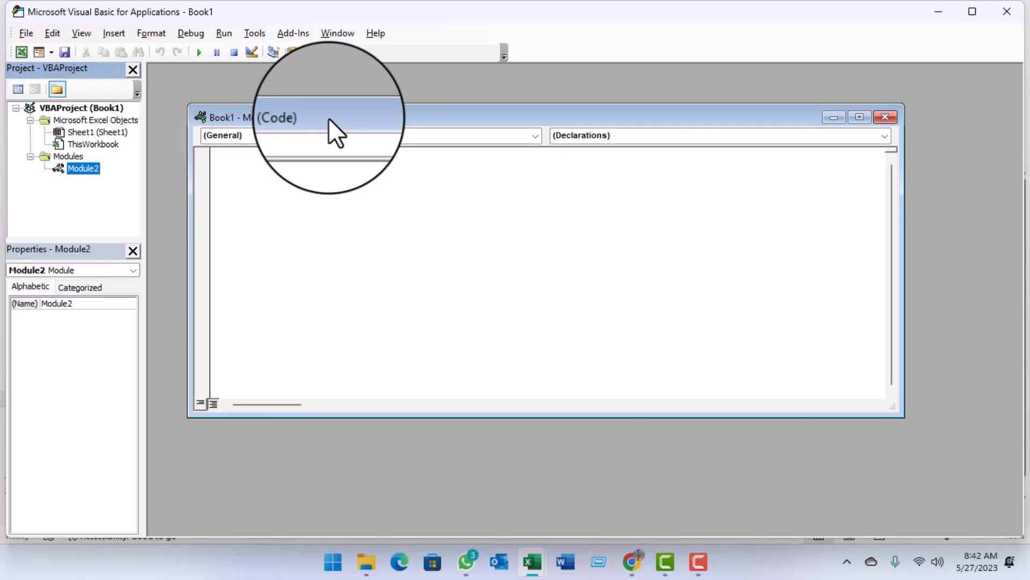
Look over the SpellTaka VBA code on the exceldemy page in Chrome and paste it into the empty module of Book1
mouse_move(633, 563)
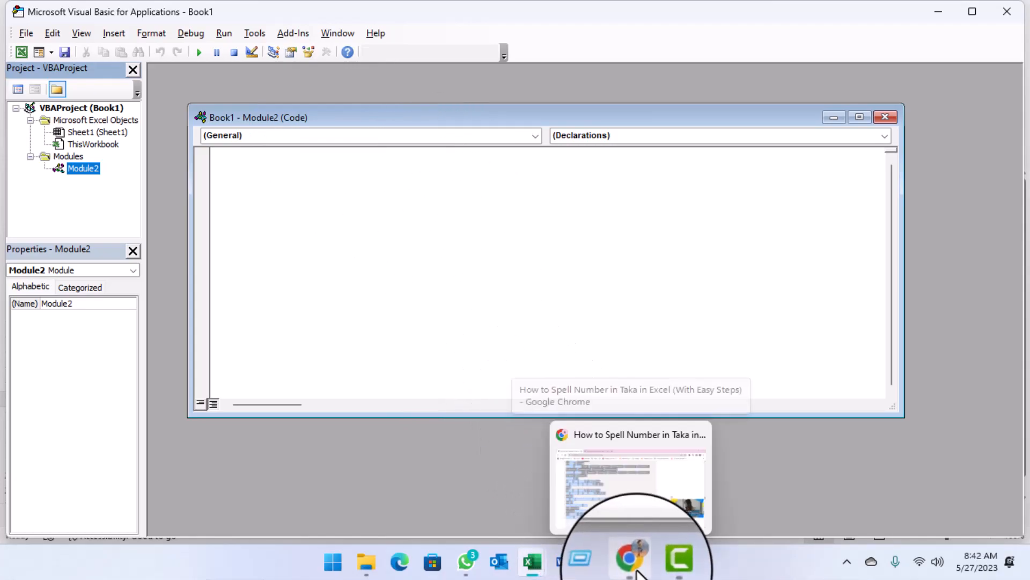
left_click(637, 570)
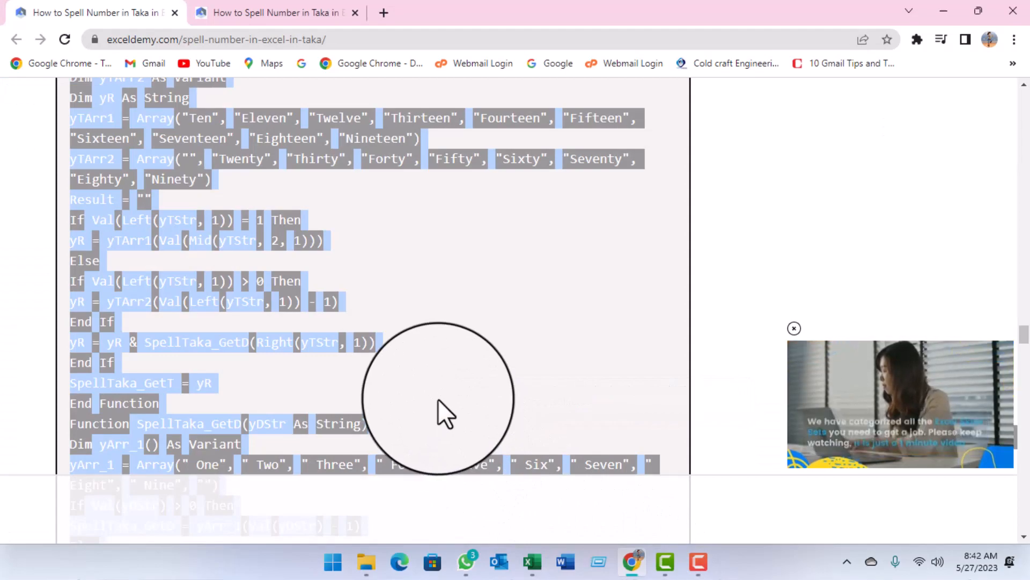
scroll(438, 399, "up", 5)
scroll(277, 292, "up", 6)
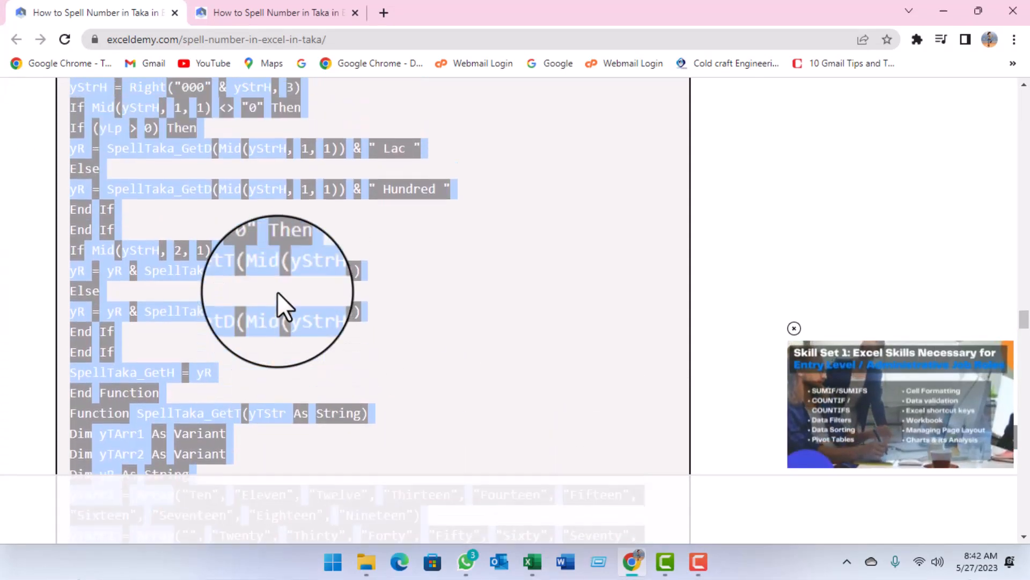
scroll(277, 291, "up", 15)
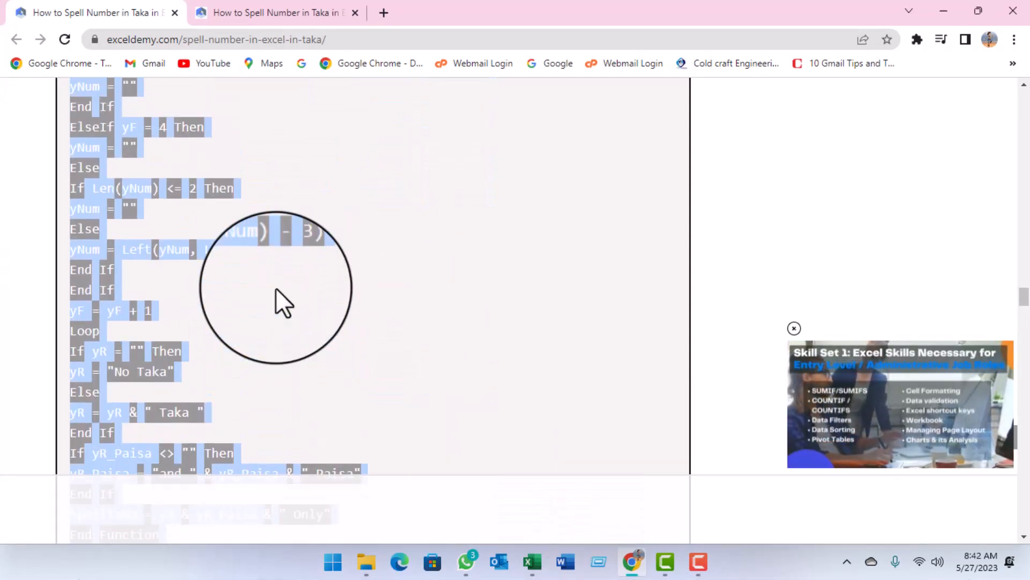
scroll(274, 287, "down", 15)
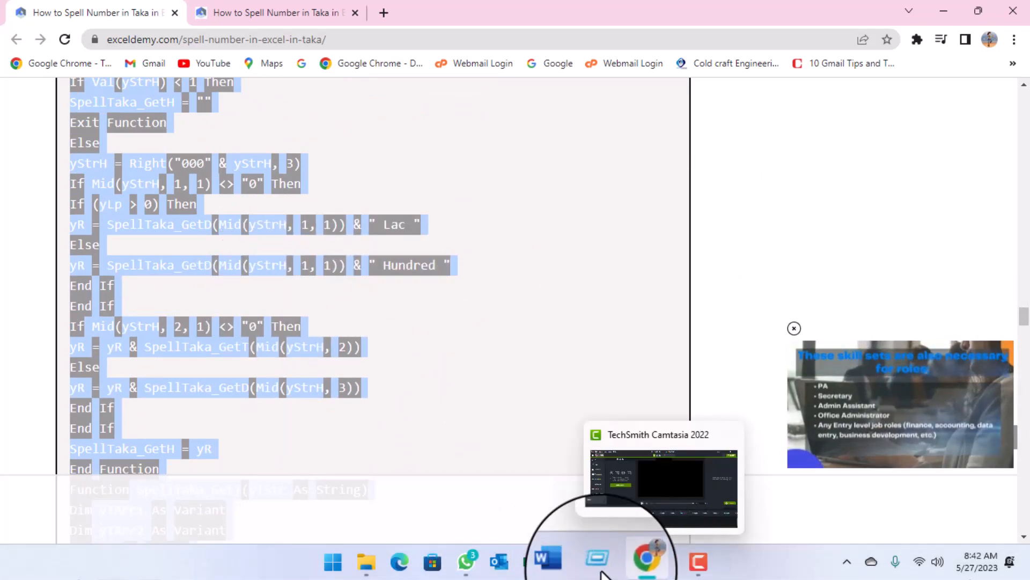
mouse_move(530, 570)
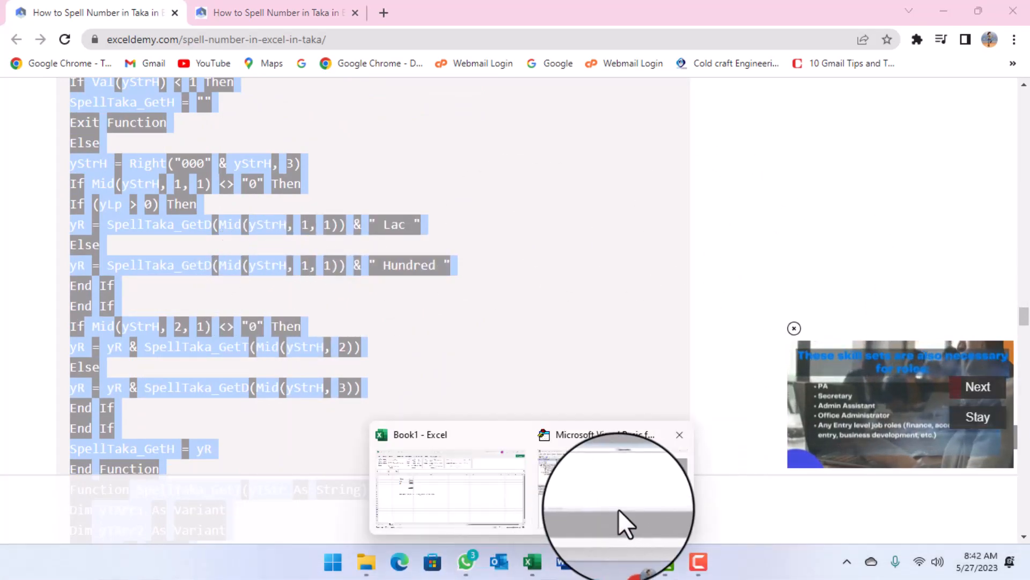
left_click(617, 510)
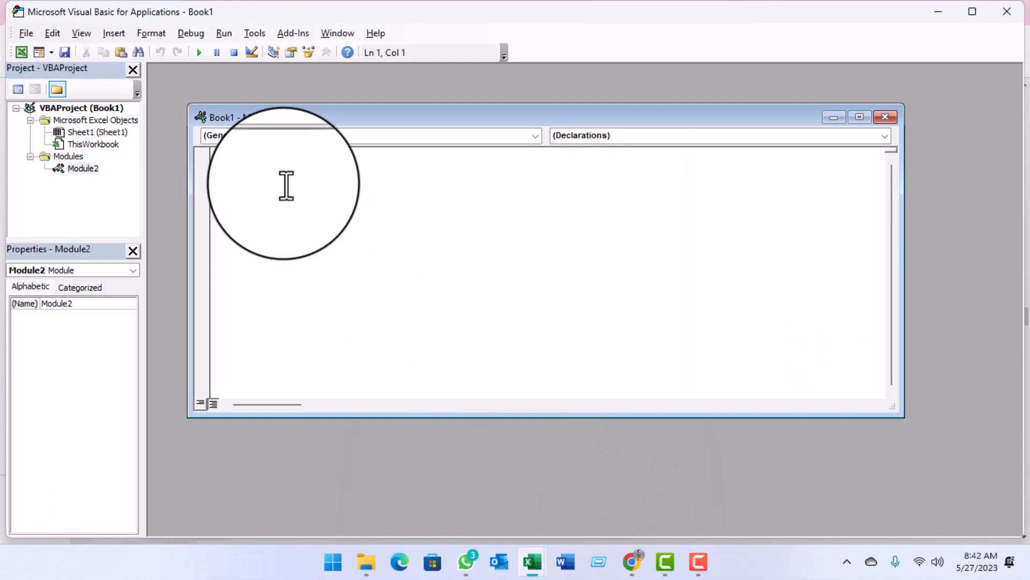
key("ctrl+v")
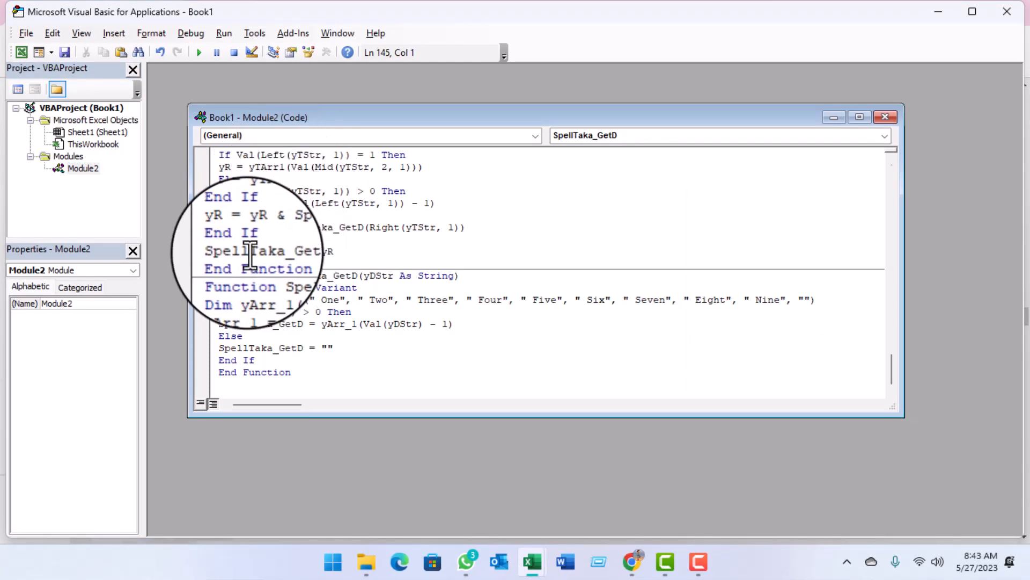
Save Book1 in Documents as an Excel Macro-Enabled Workbook, and close the module window and the Visual Basic editor
left_click(66, 52)
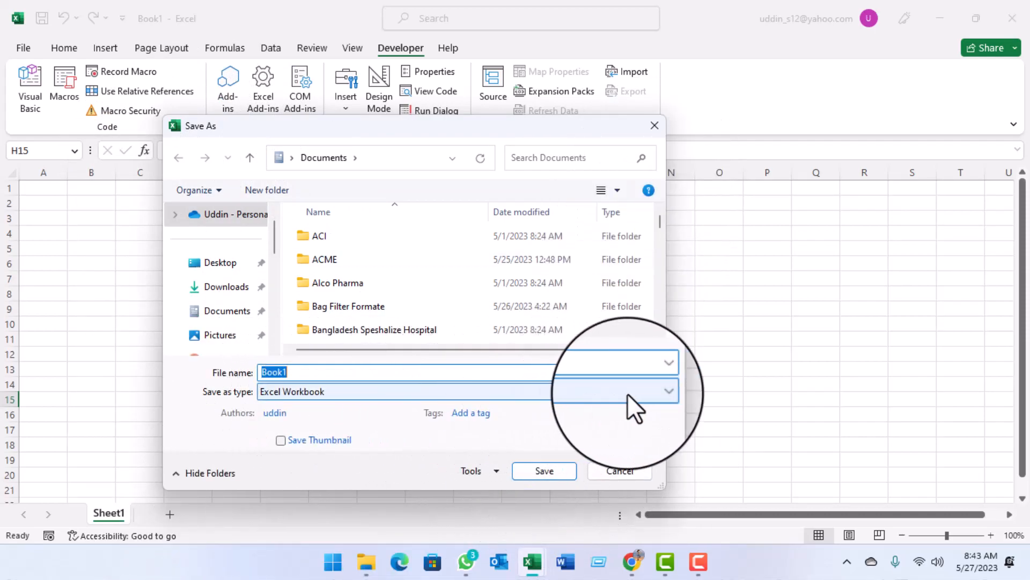
left_click(653, 388)
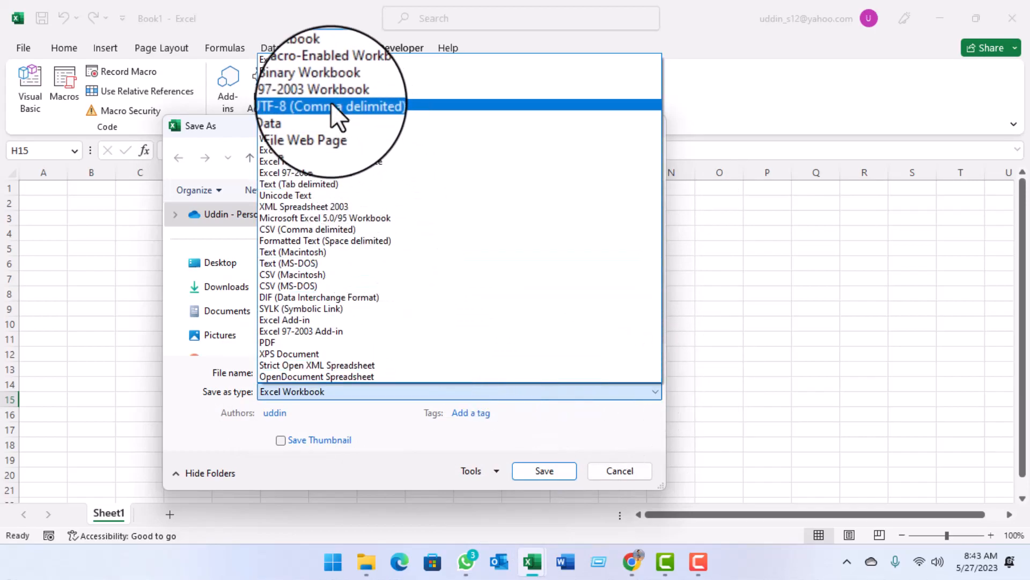
left_click(366, 72)
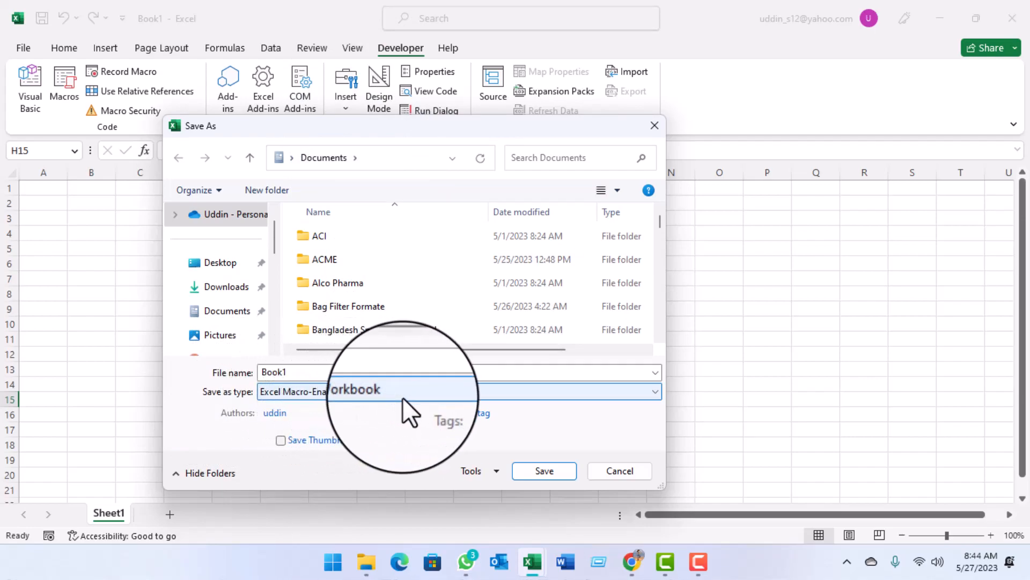
left_click(541, 470)
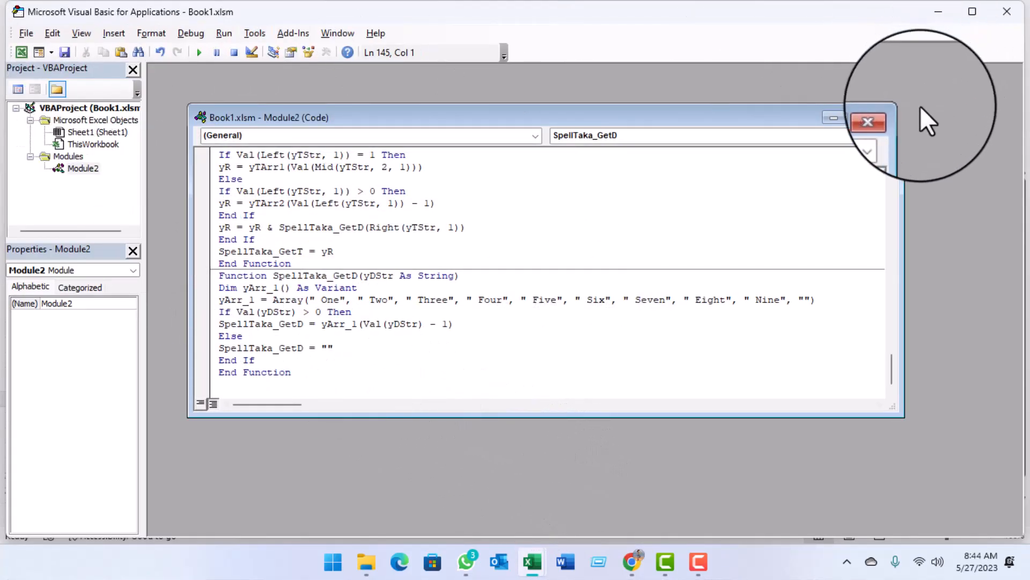
left_click(885, 114)
left_click(1007, 11)
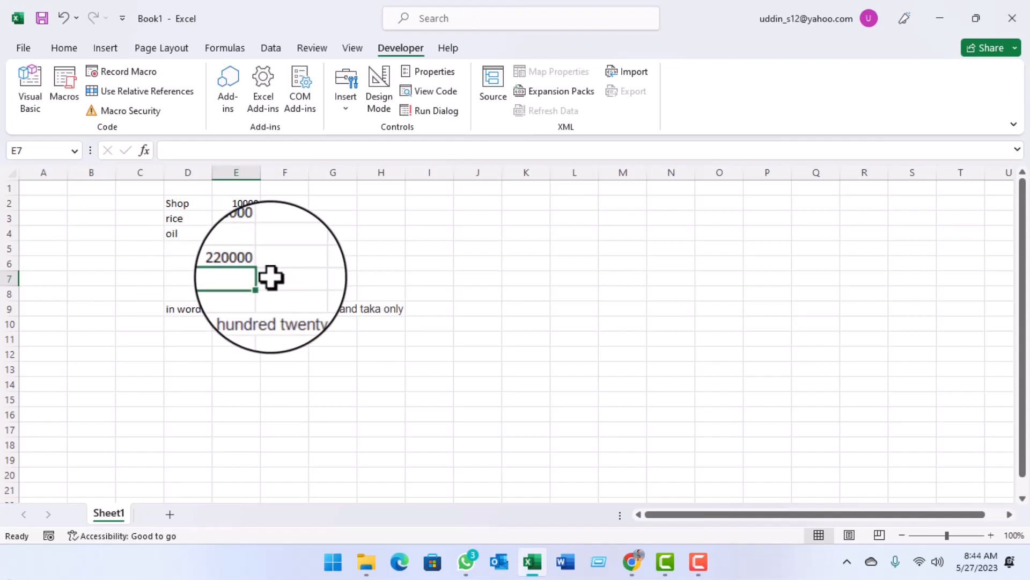
Enter the formula =spellTaka(E6) in cell E7 to spell out the total in words
type("=")
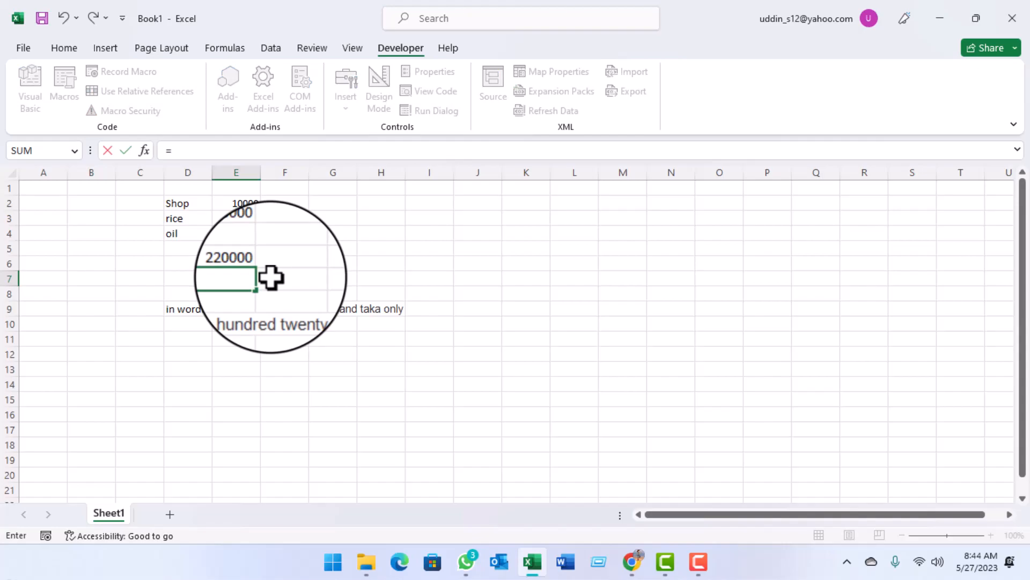
type("spellTaka")
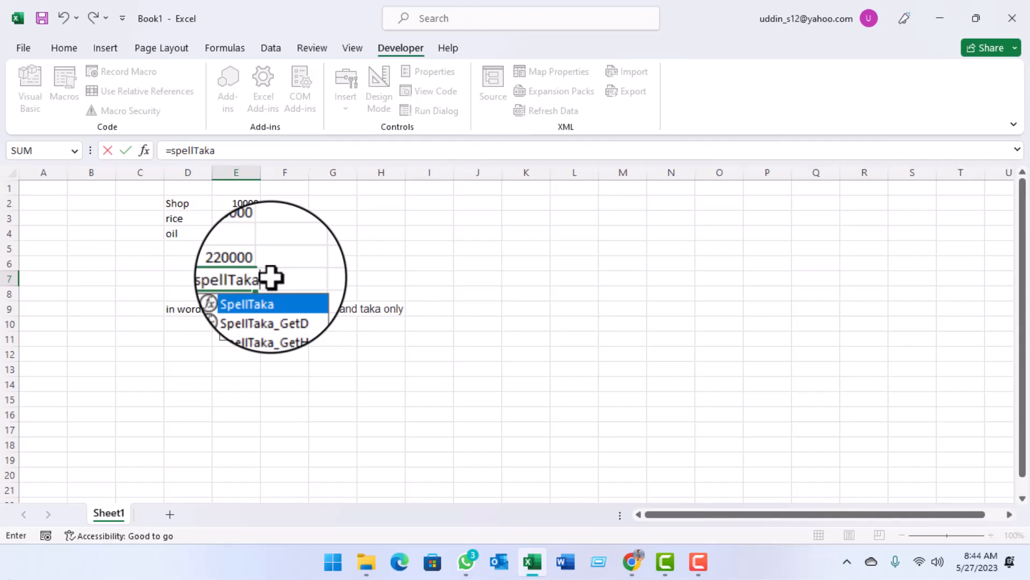
type("(")
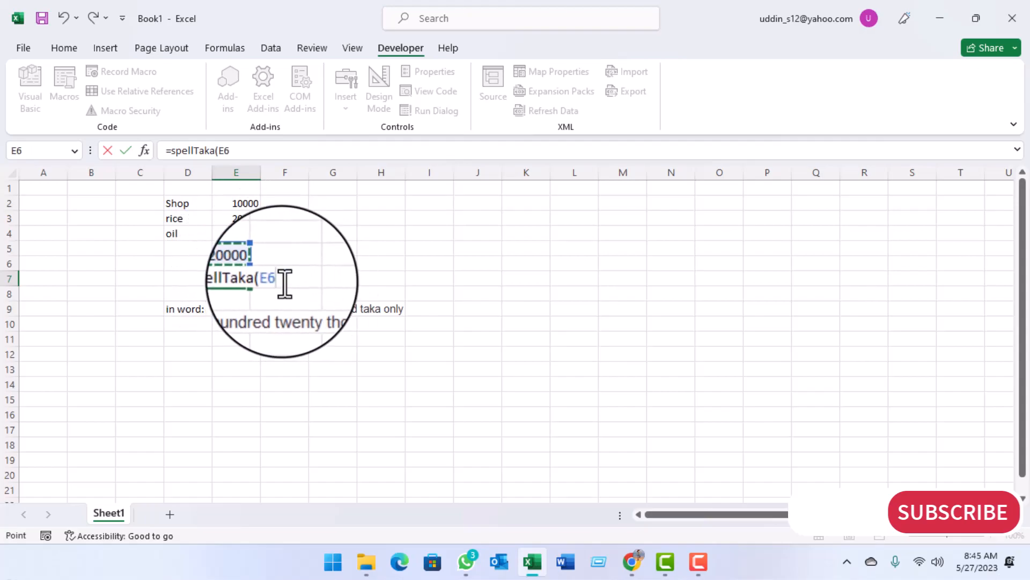
key("Return")
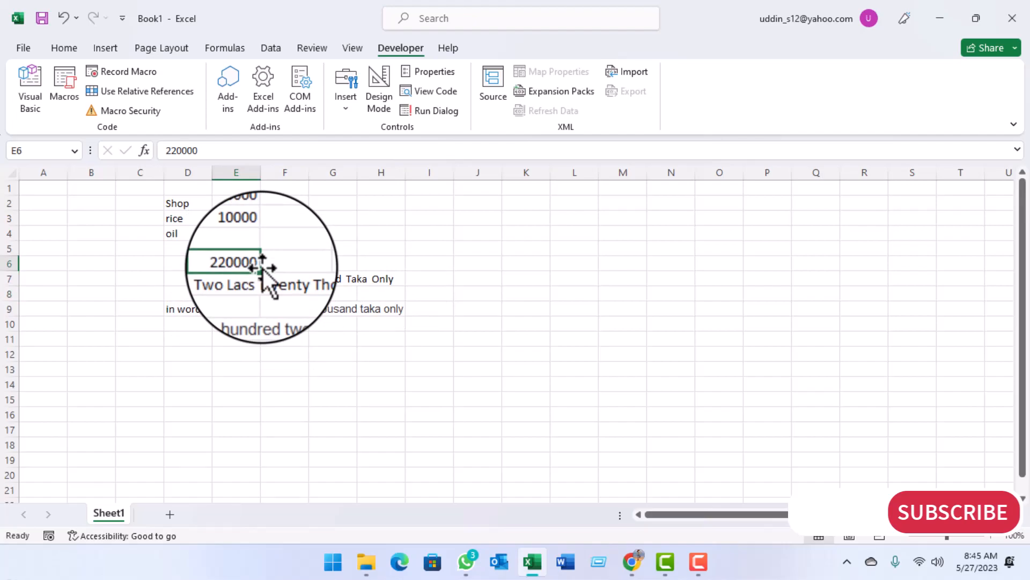
Replace the total in cell E6 with 300000 to test the spelled-out amount
type("3")
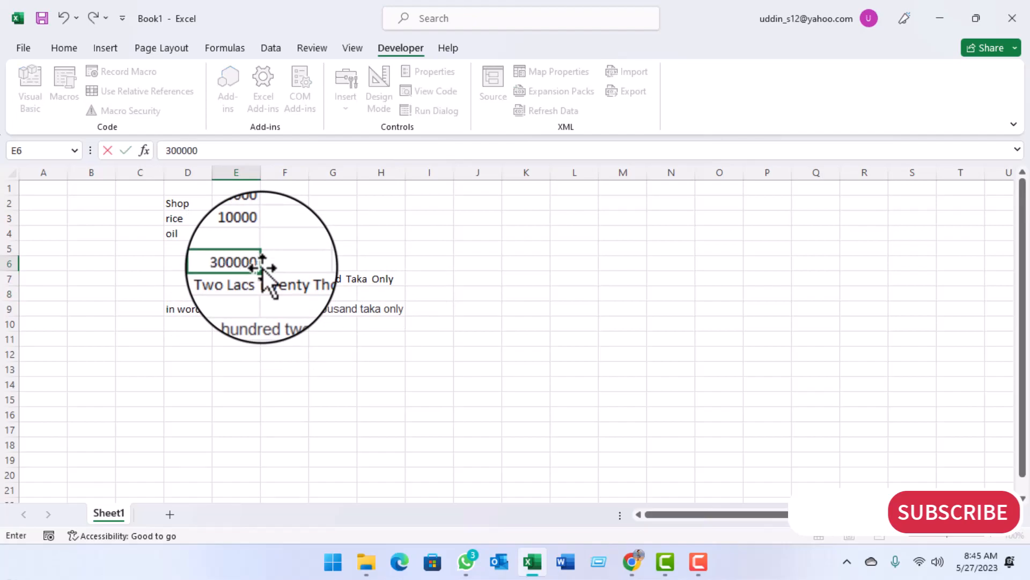
left_click(526, 354)
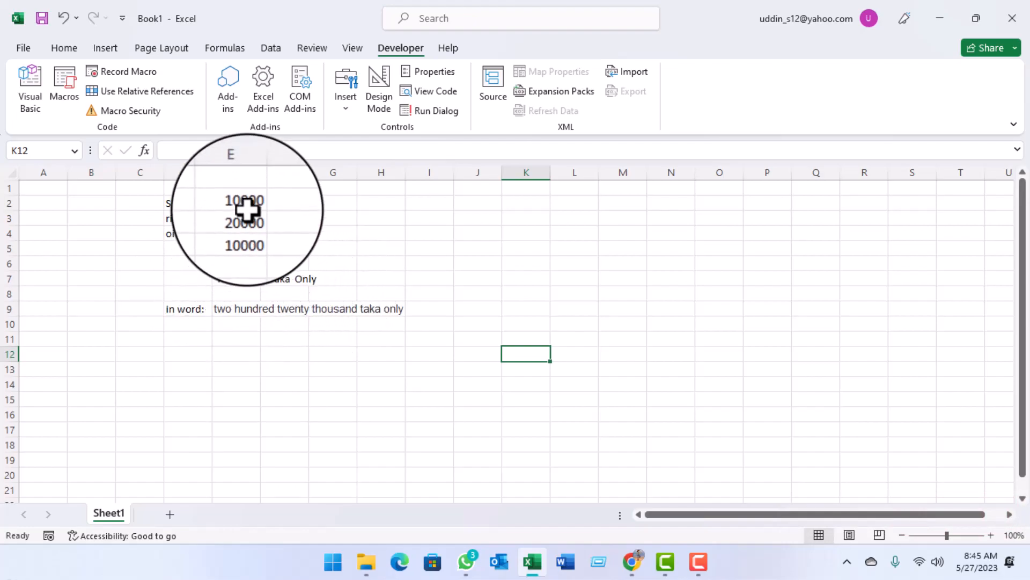
left_click_drag(240, 203, 242, 238)
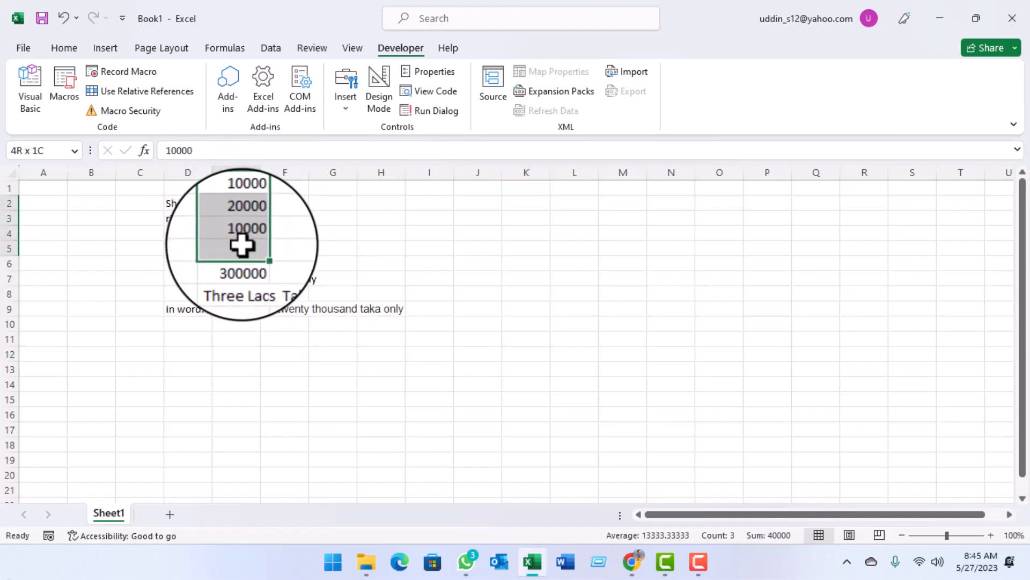
left_click(331, 243)
Total E2:E5 in cell E6 with a SUM formula and set the rice amount in E3 to 20050000
left_click(236, 262)
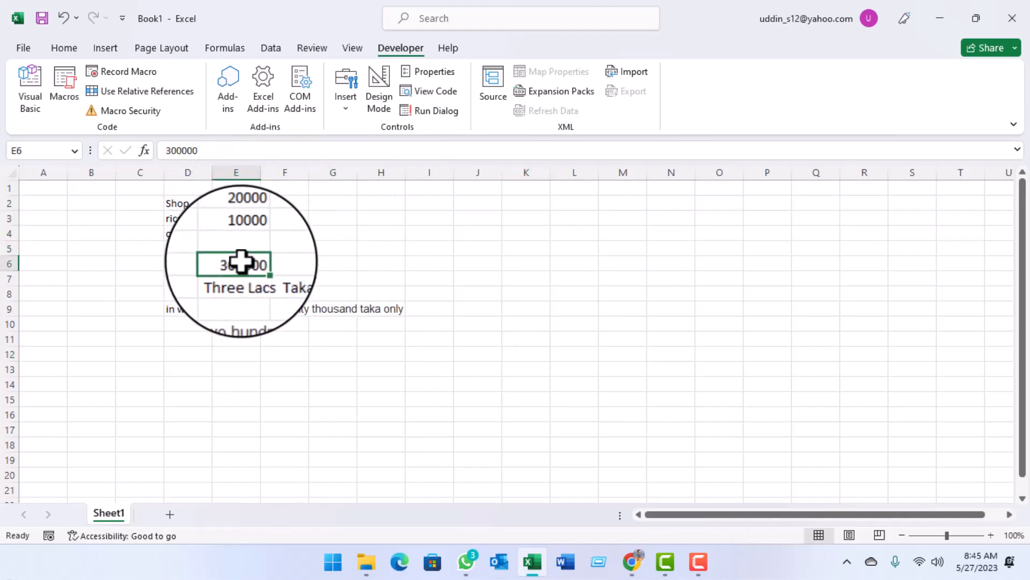
left_click(66, 49)
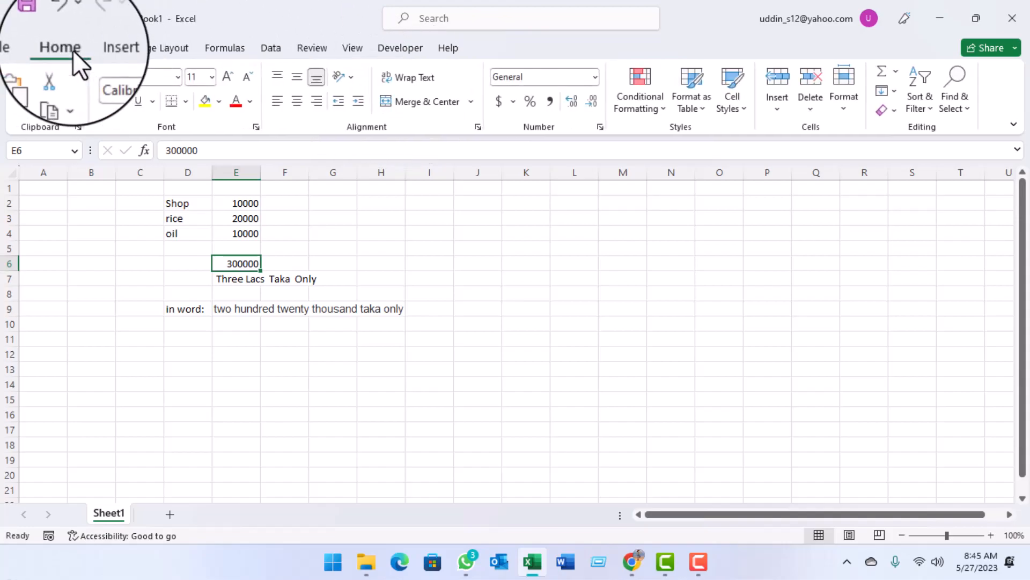
left_click(881, 72)
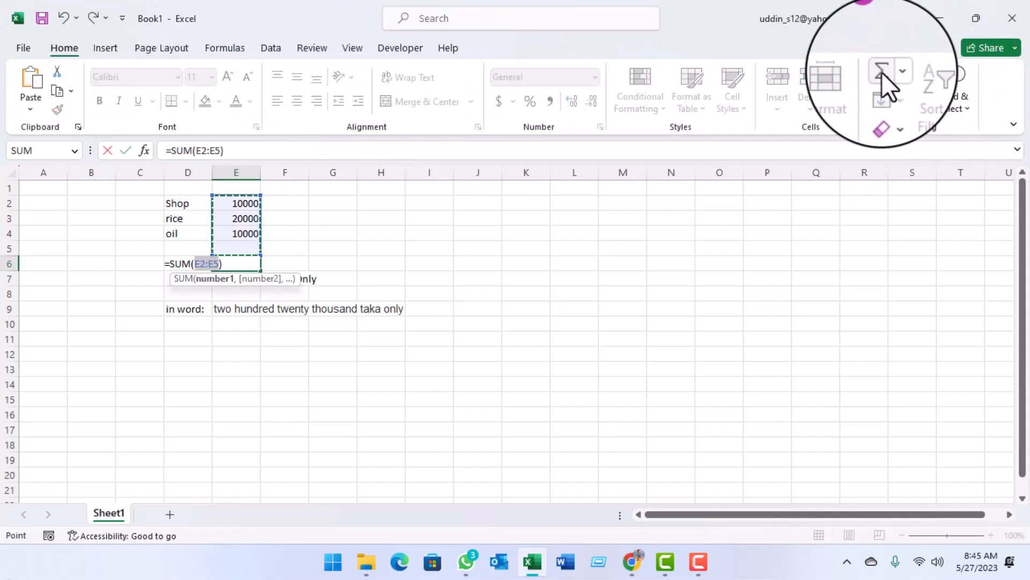
key("Return")
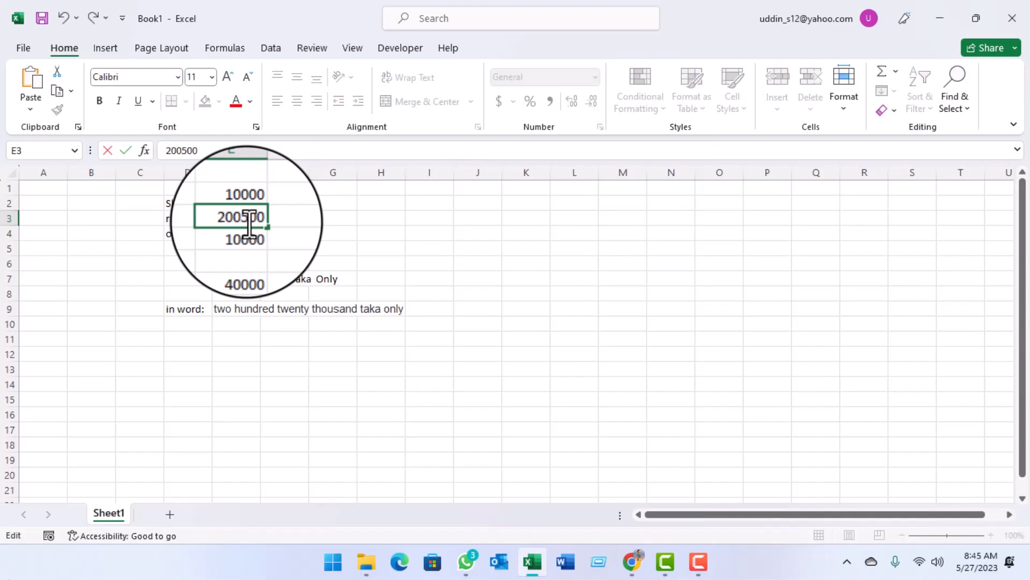
left_click(444, 253)
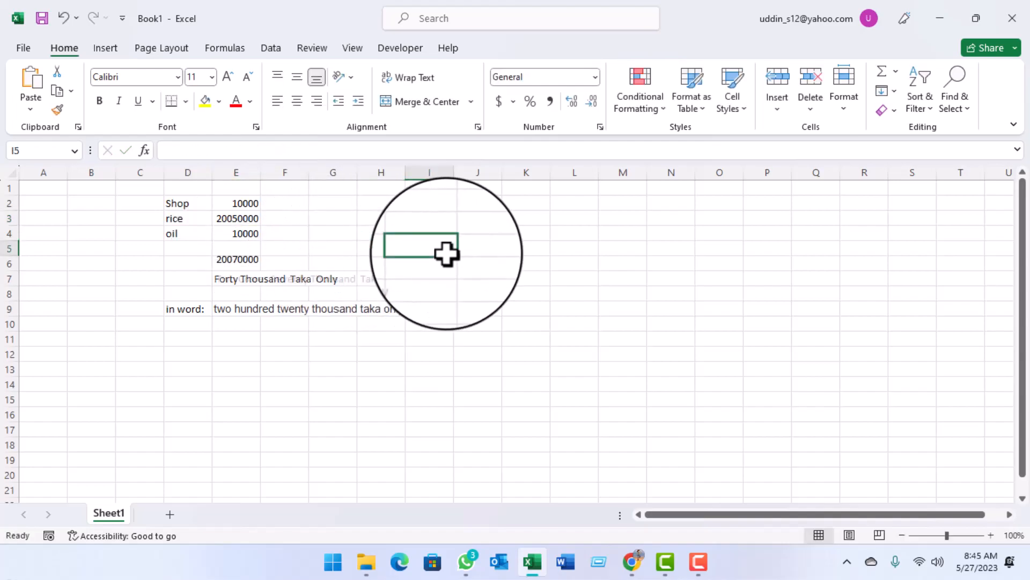